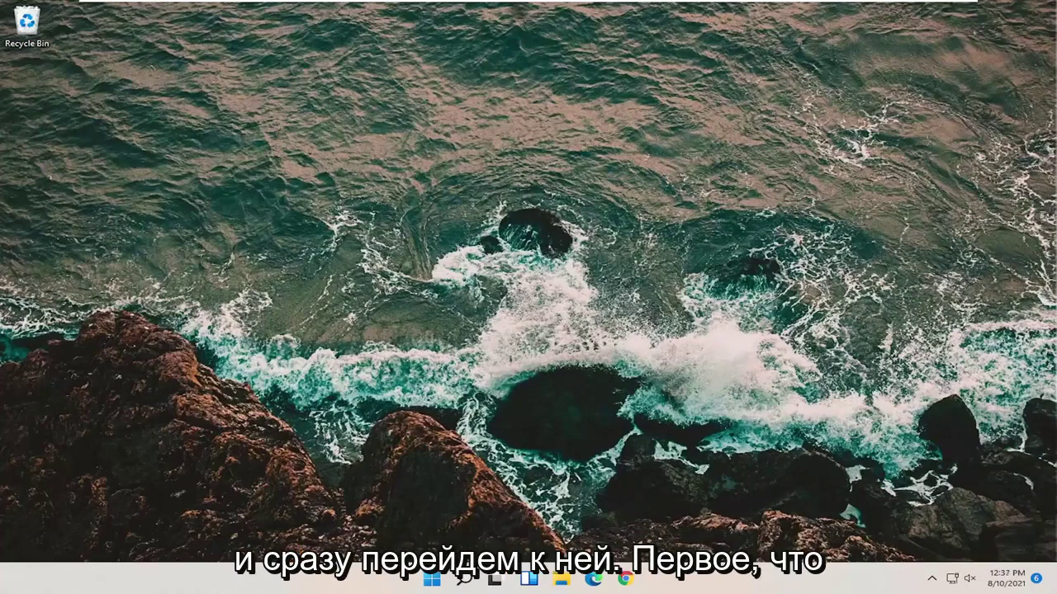
# Launch Device Manager via a 'device manager' search and move its window to the centre.
pyautogui.click(464, 580)
pyautogui.write('device')
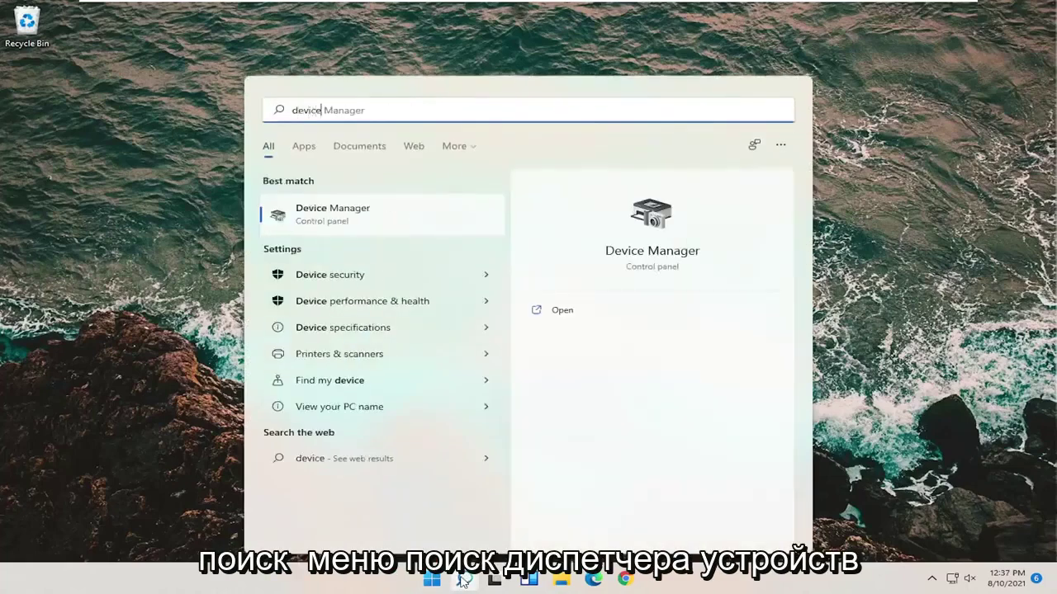
pyautogui.write(' manager')
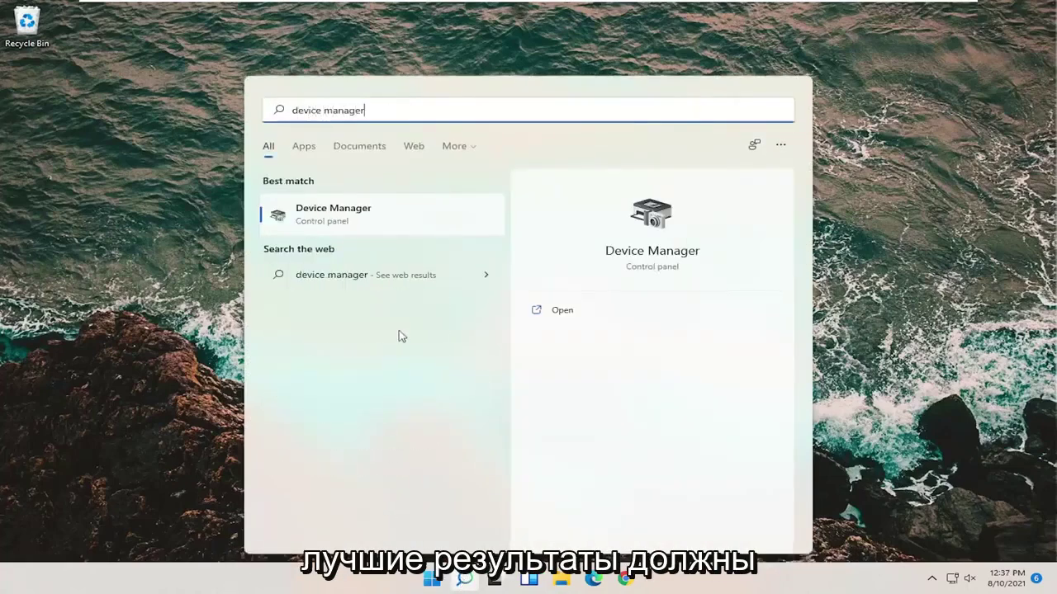
pyautogui.click(353, 219)
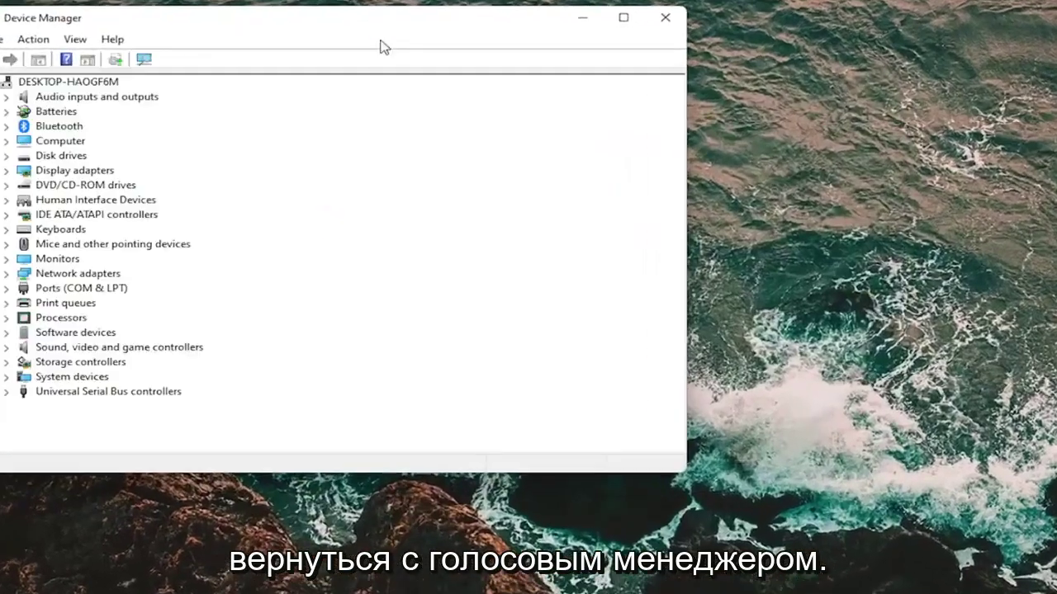
pyautogui.moveTo(380, 37); pyautogui.dragTo(590, 68)
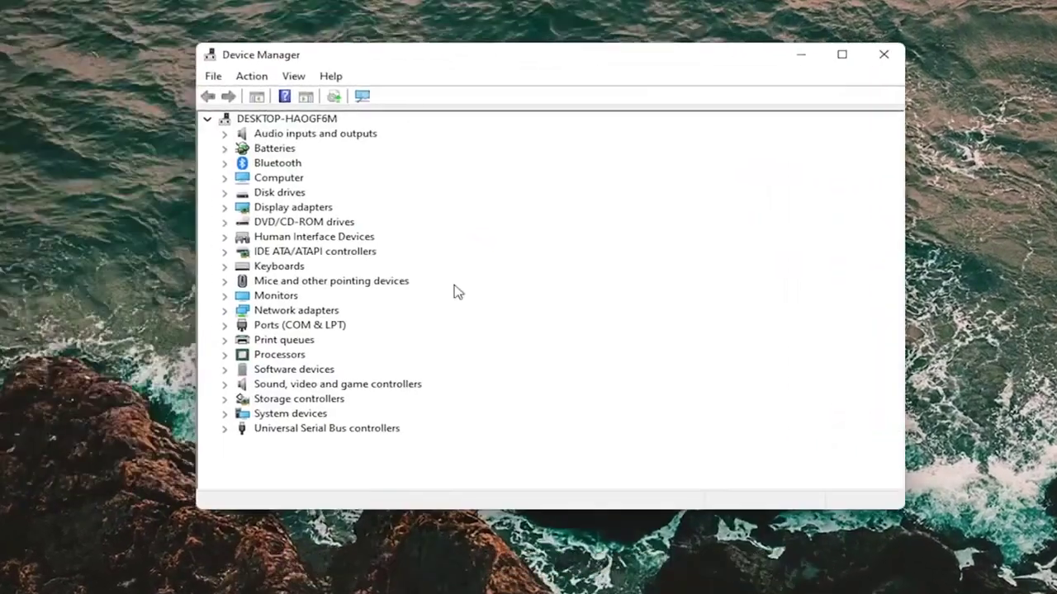
# Under Universal Serial Bus controllers, reinstall Generic USB Hub from the compatible drivers list.
pyautogui.click(295, 436)
pyautogui.doubleClick(320, 435)
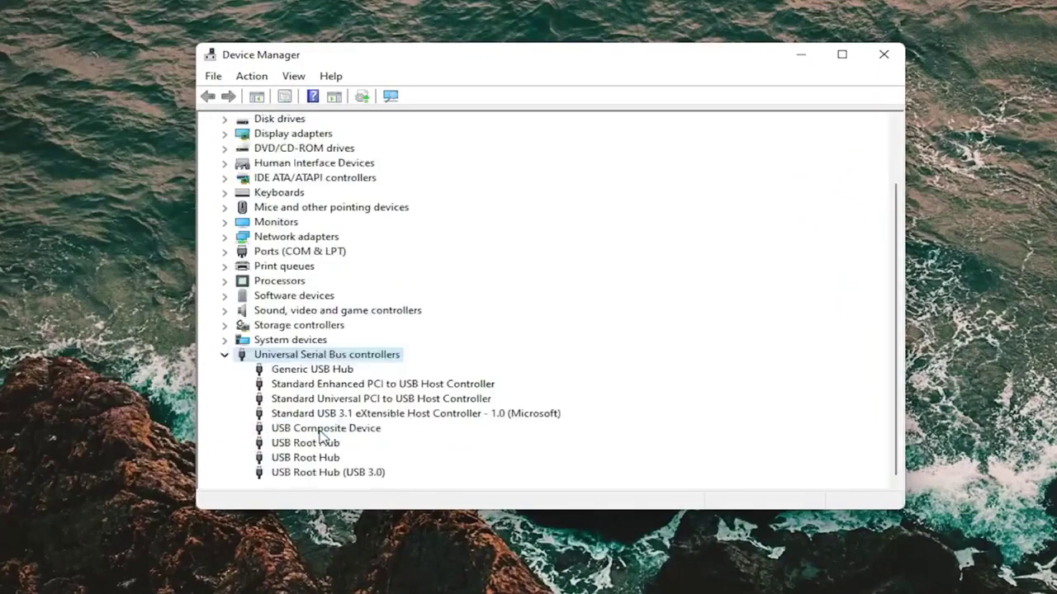
pyautogui.rightClick(299, 373)
pyautogui.click(348, 378)
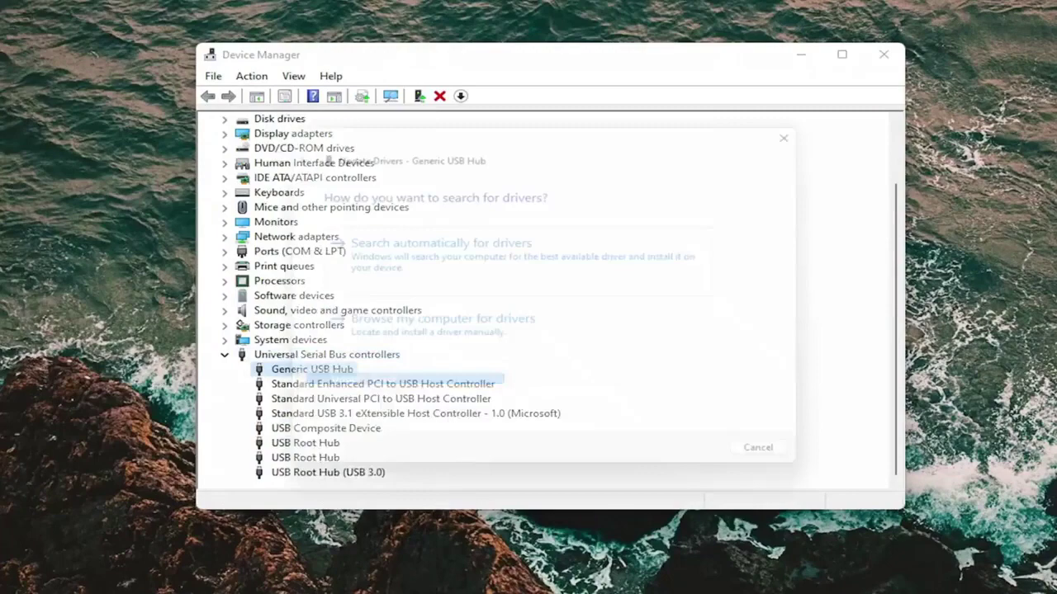
pyautogui.click(396, 361)
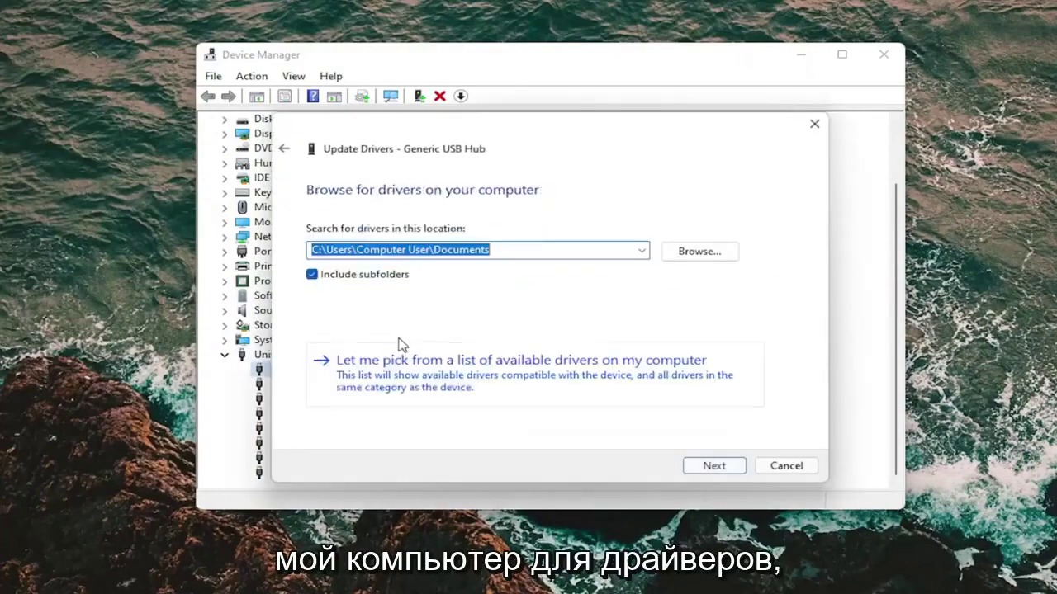
pyautogui.click(284, 149)
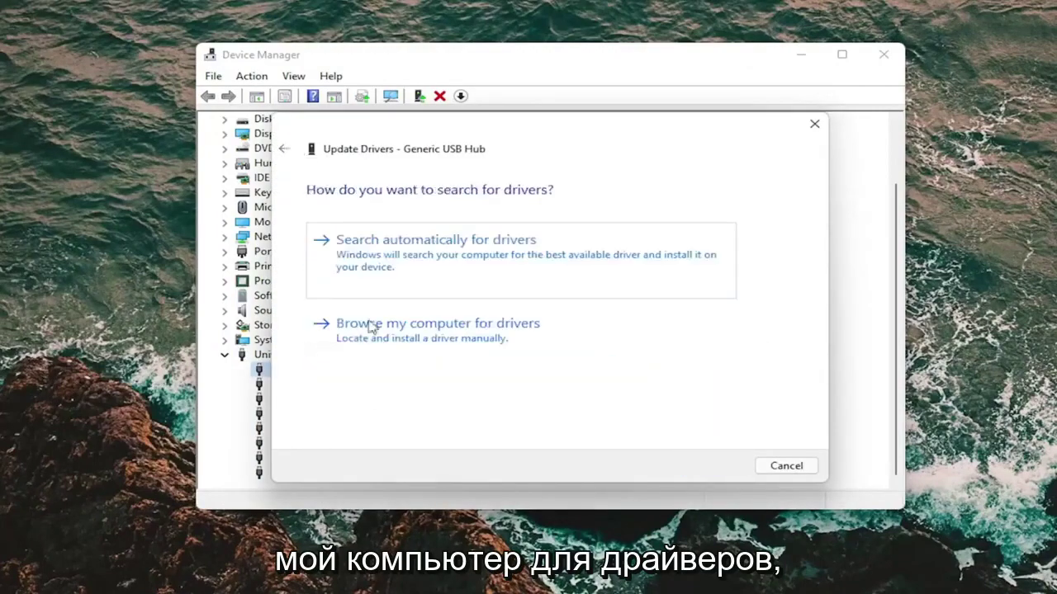
pyautogui.click(414, 347)
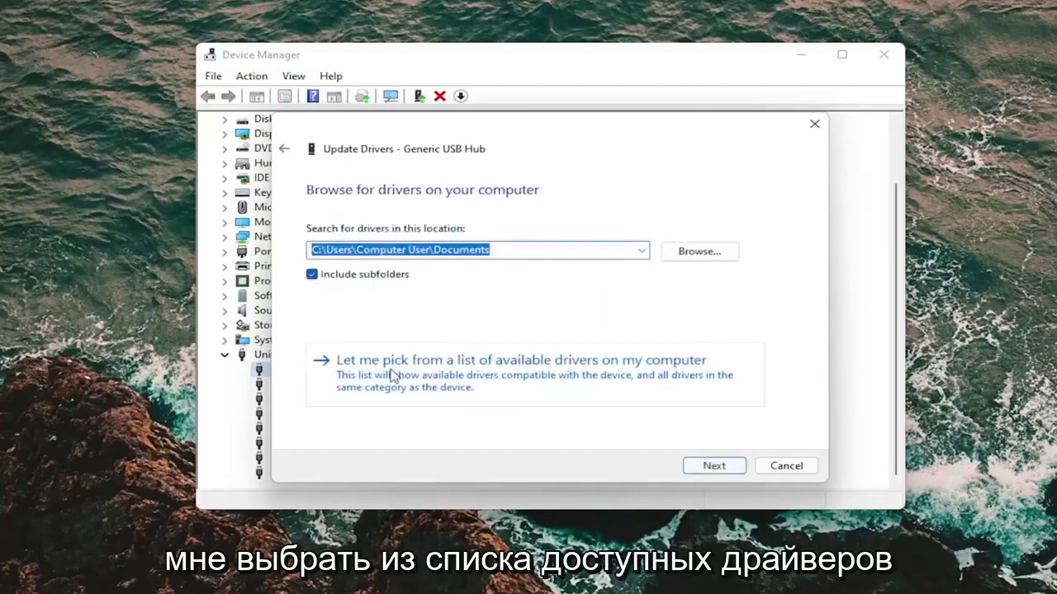
pyautogui.click(514, 378)
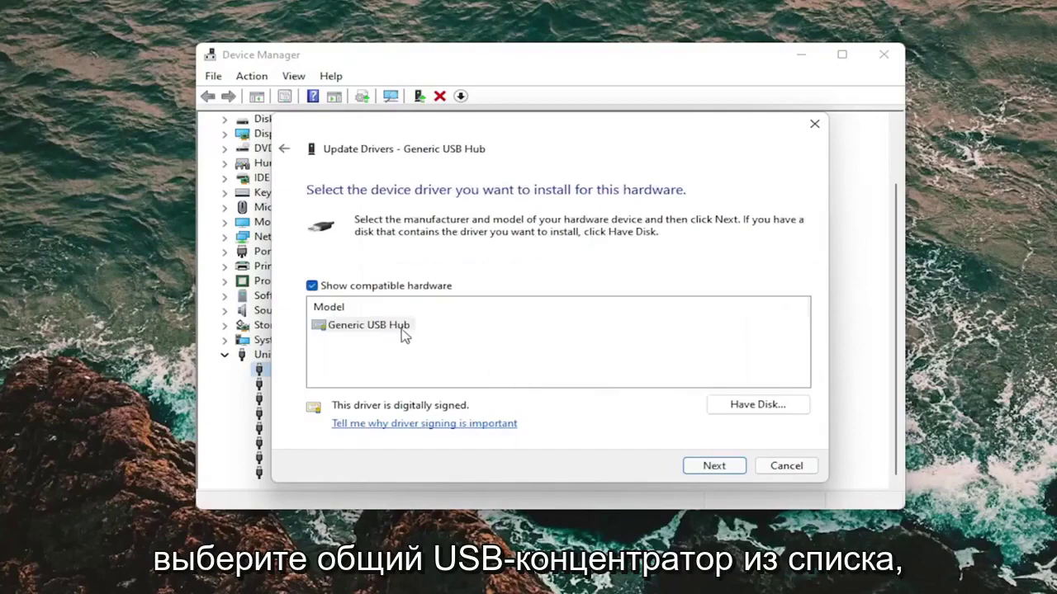
pyautogui.click(714, 465)
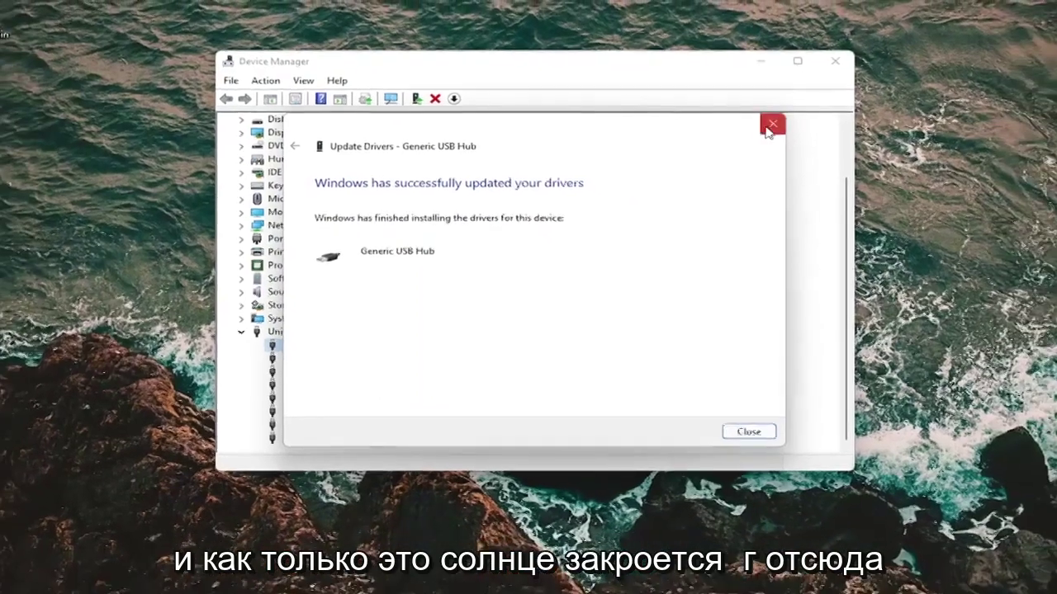
# Dismiss the driver confirmation, close Device Manager, and search for 'control pa'.
pyautogui.click(814, 124)
pyautogui.click(805, 66)
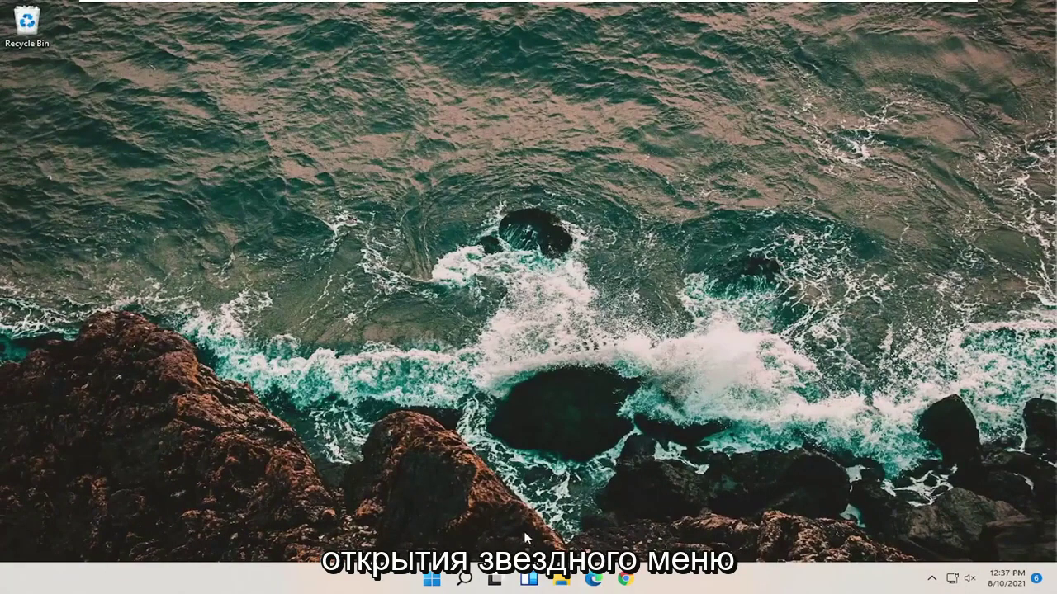
pyautogui.click(464, 578)
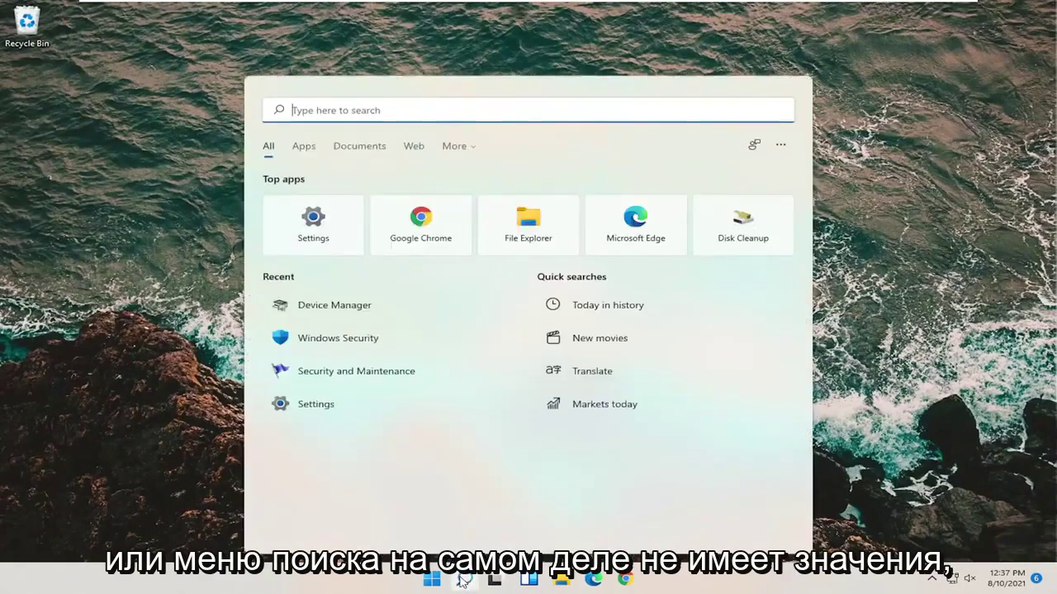
pyautogui.write('control')
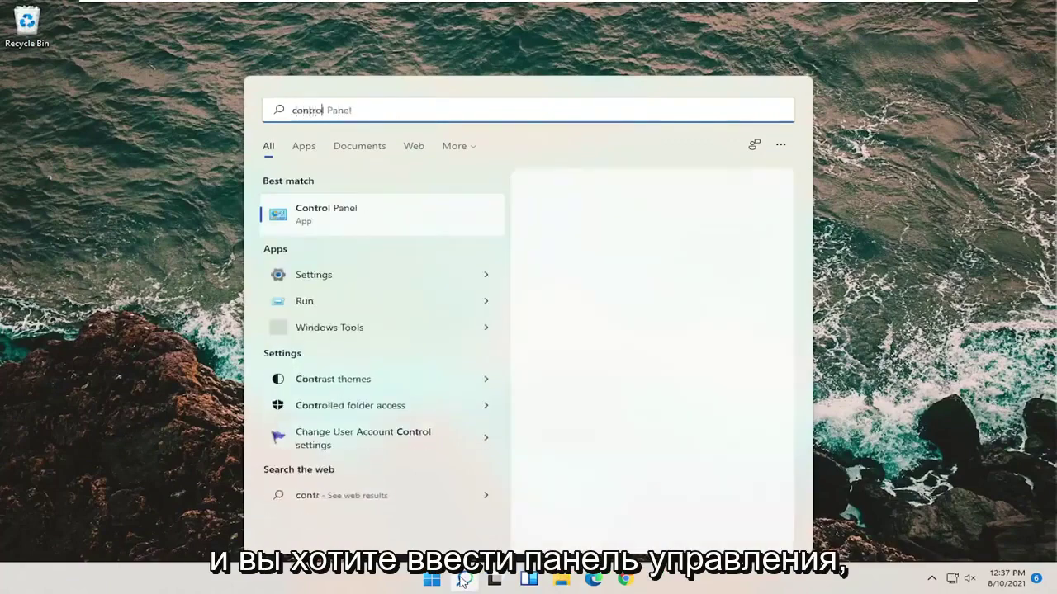
pyautogui.write(' pa')
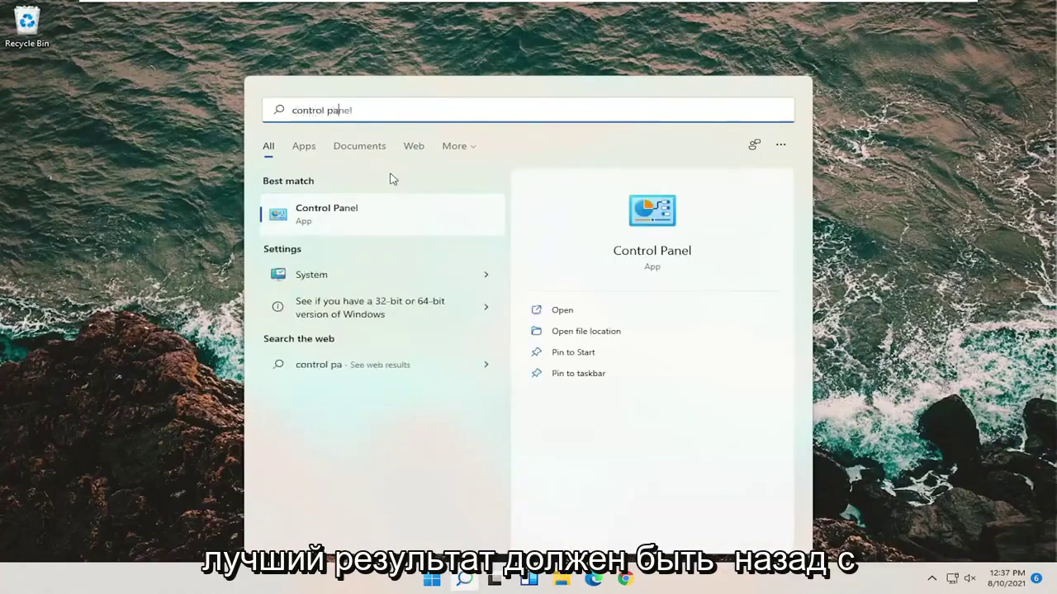
# Open Control Panel in Large icons view and reach the Balanced plan's sleep settings via Power Options.
pyautogui.click(348, 221)
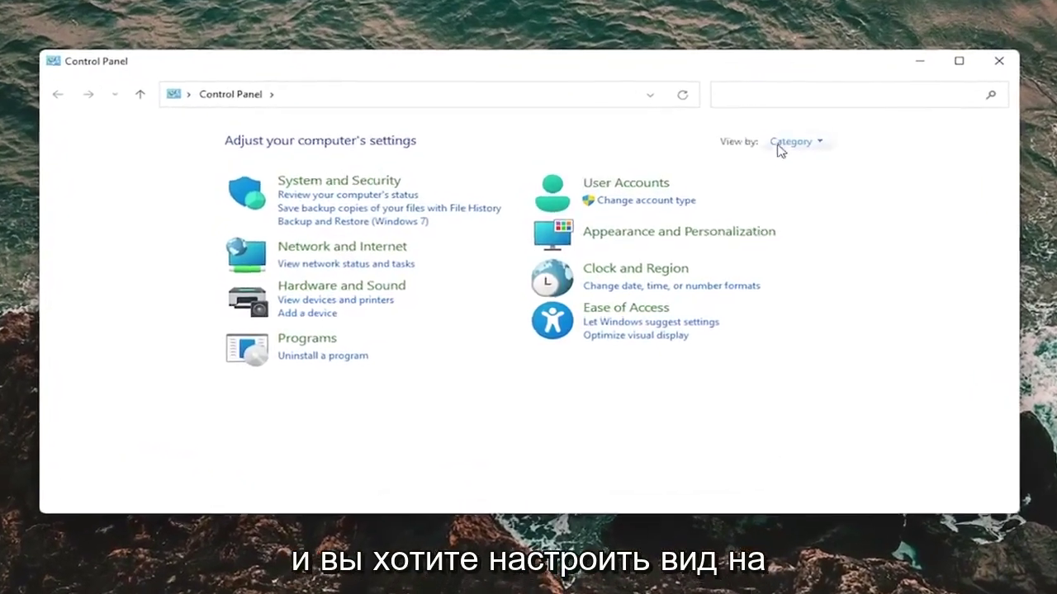
pyautogui.click(793, 140)
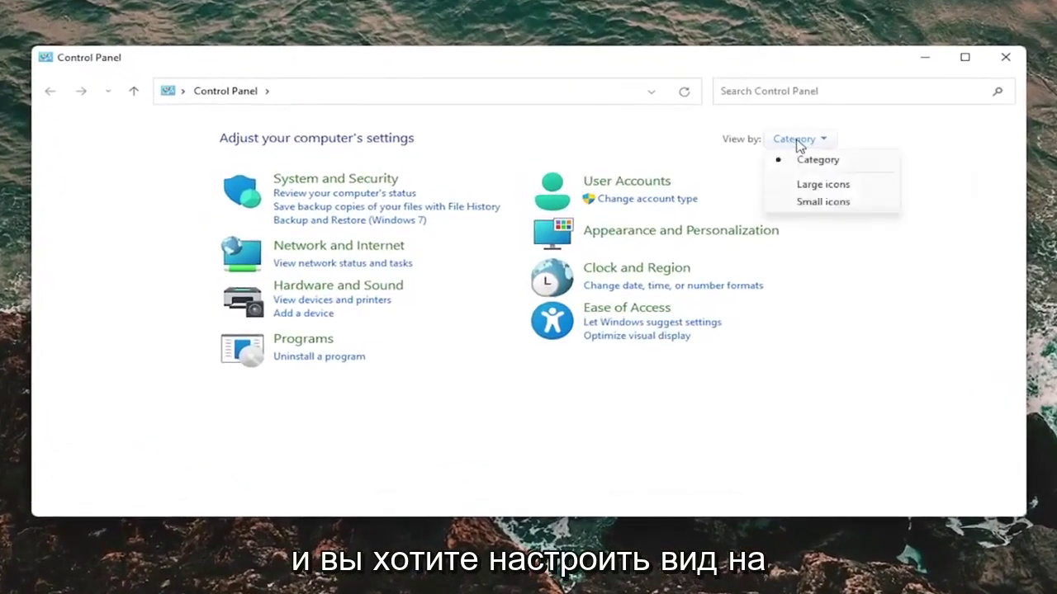
pyautogui.click(805, 185)
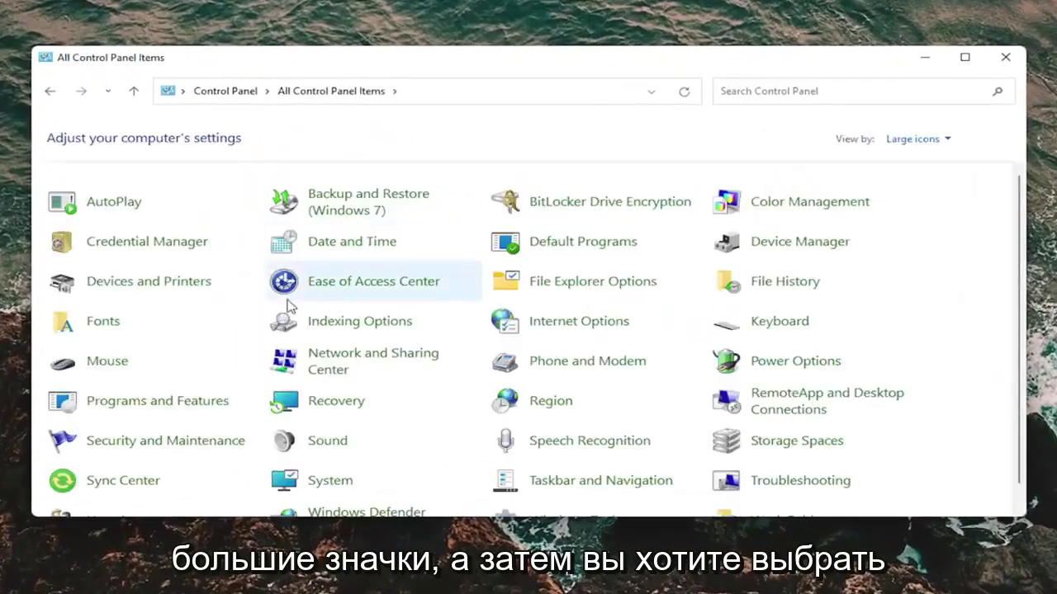
pyautogui.click(835, 364)
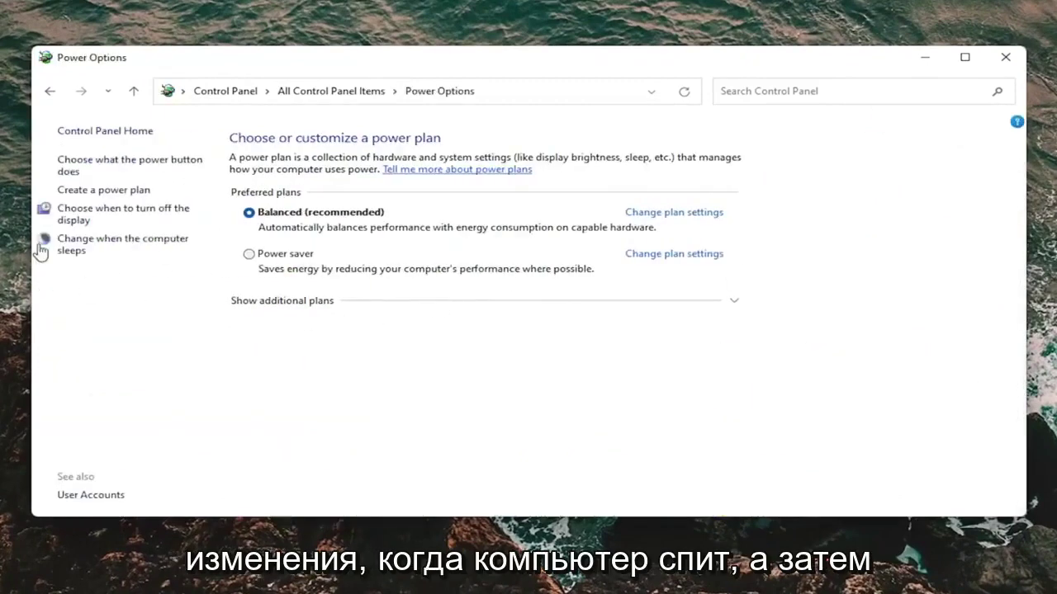
pyautogui.click(64, 249)
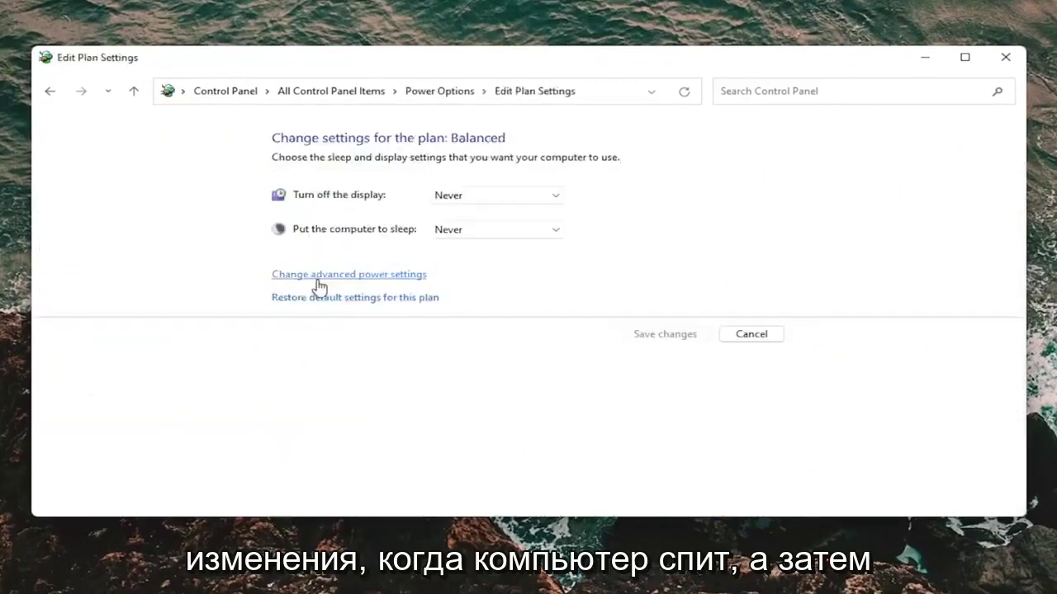
# Set USB selective suspend to Disabled in the Balanced plan's advanced power settings and apply.
pyautogui.click(351, 276)
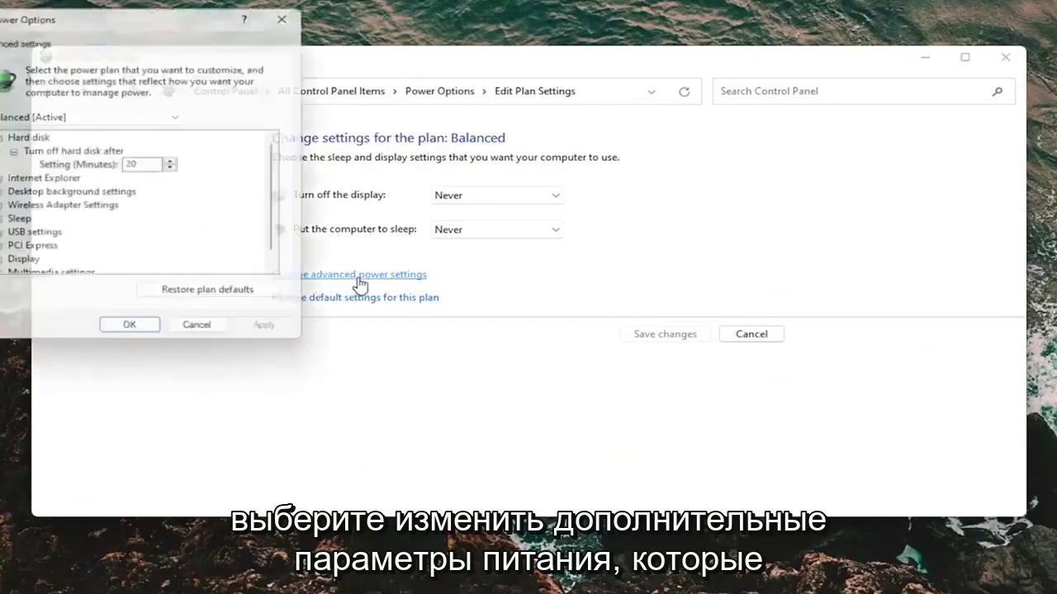
pyautogui.moveTo(161, 20); pyautogui.dragTo(525, 71)
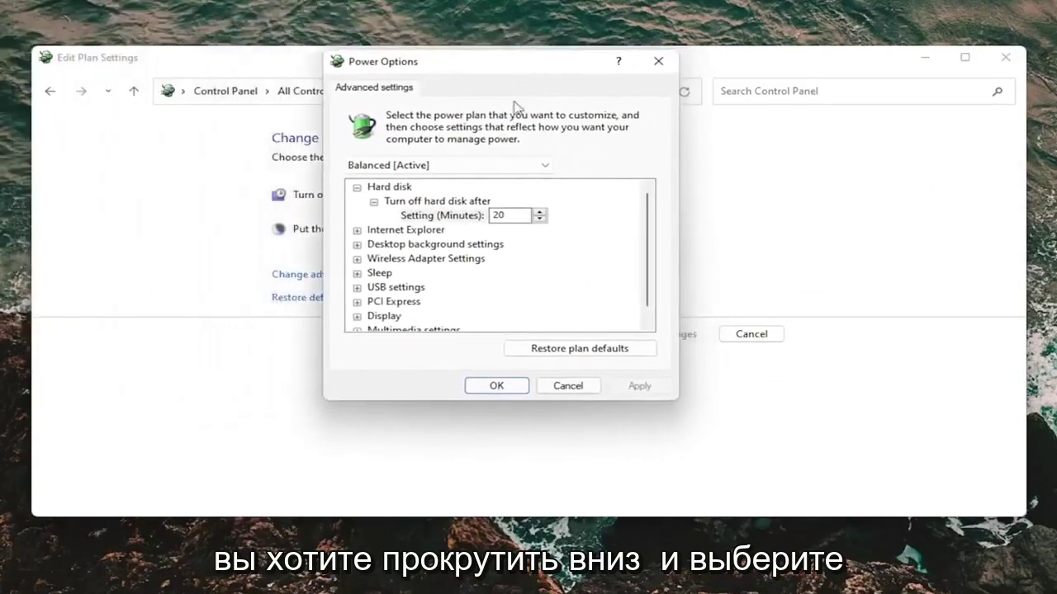
pyautogui.scroll(-1, 536, 271)
pyautogui.click(356, 274)
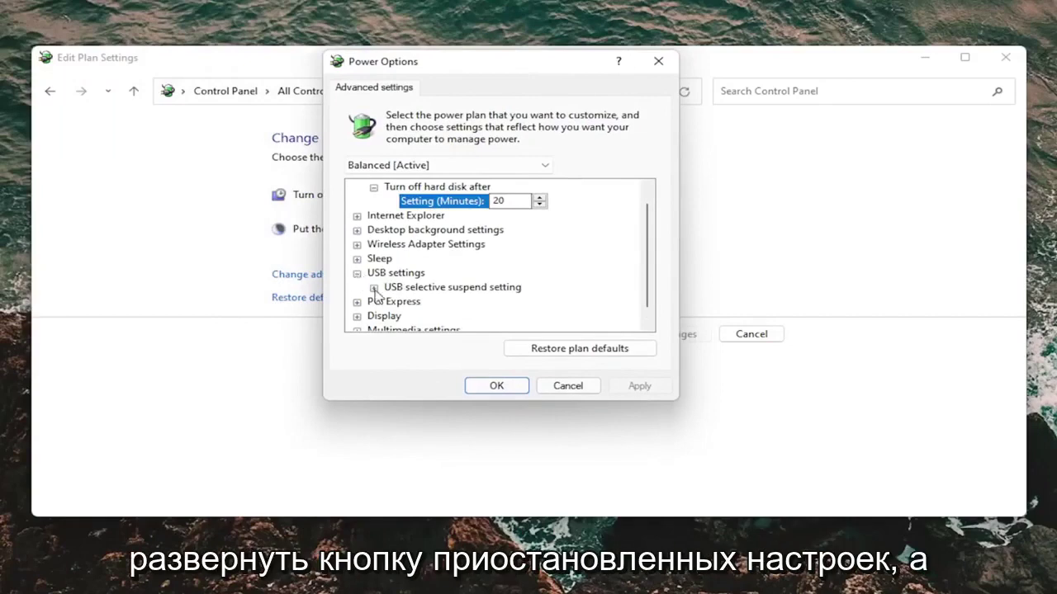
pyautogui.click(374, 288)
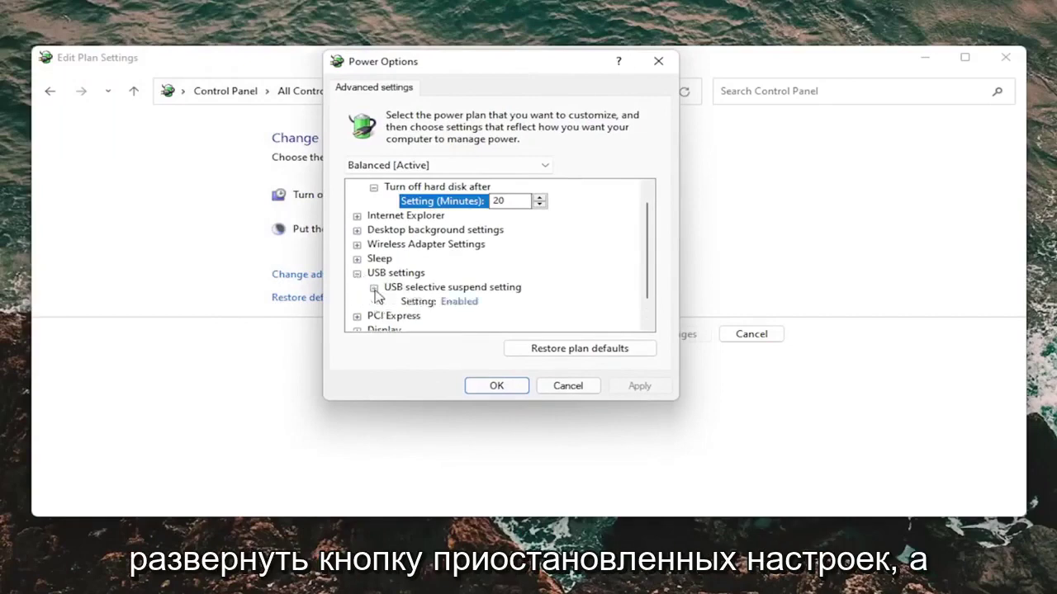
pyautogui.click(467, 304)
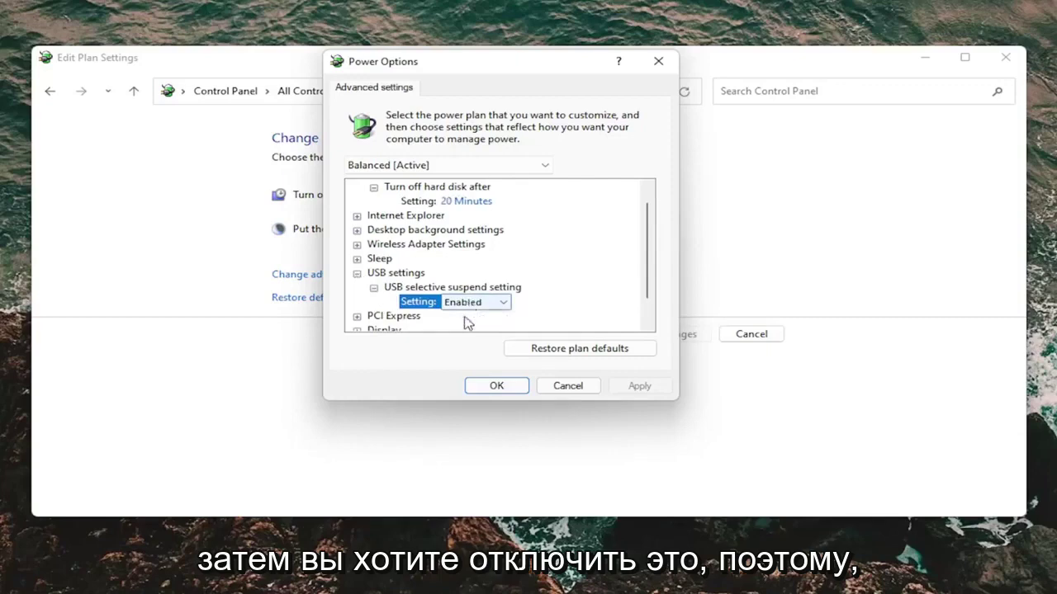
pyautogui.click(472, 304)
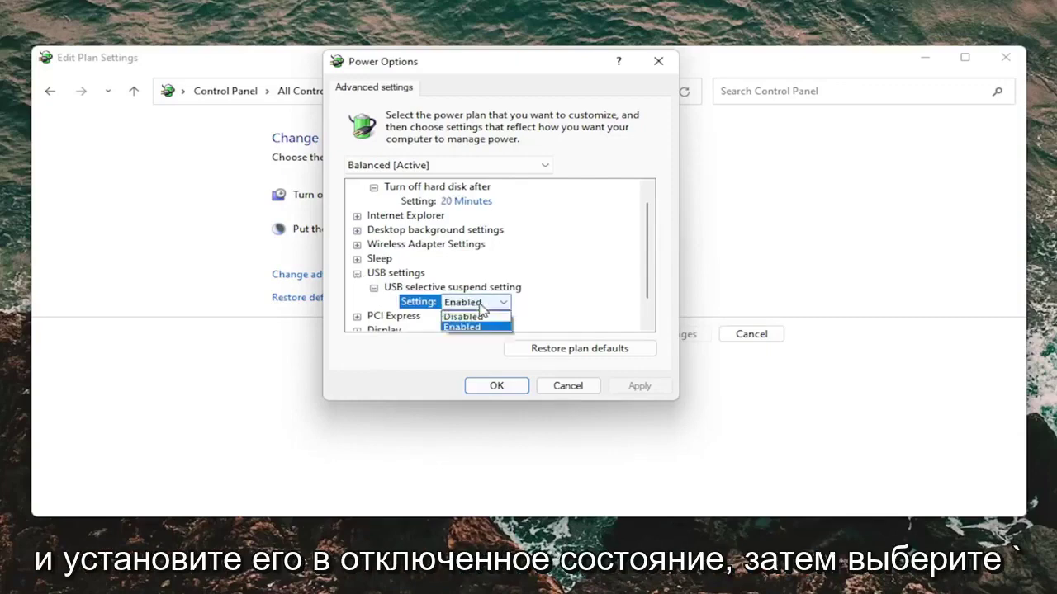
pyautogui.click(464, 317)
pyautogui.click(637, 385)
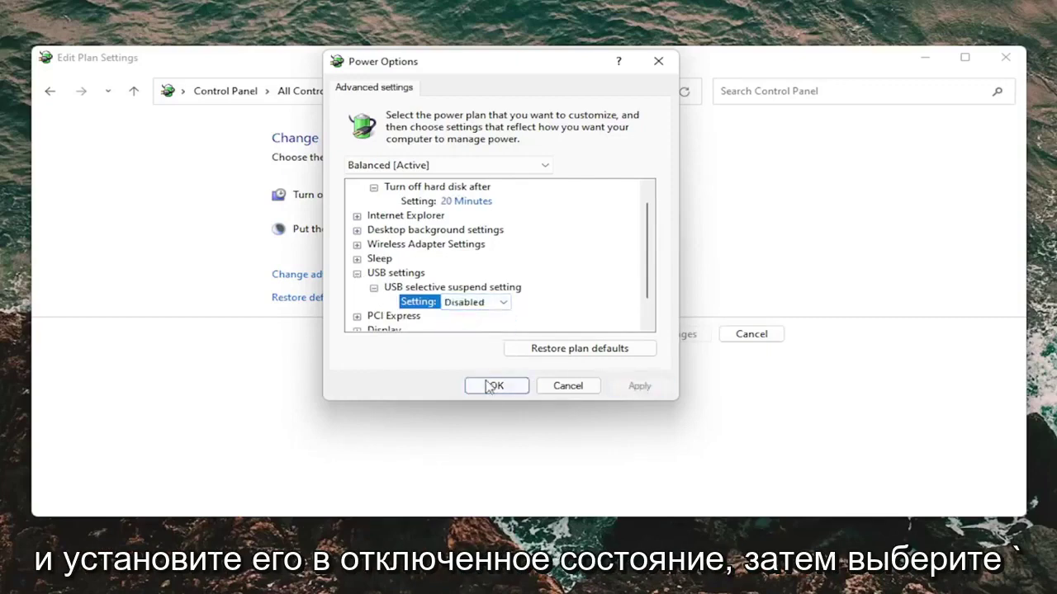
pyautogui.click(487, 385)
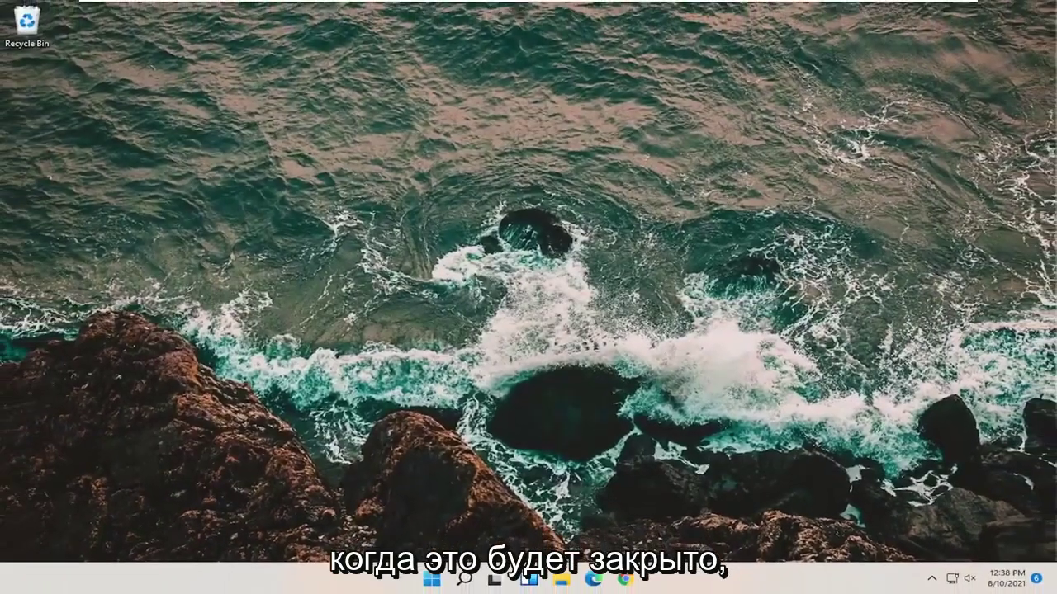
# Launch Command Prompt (cmd) as administrator, approving the UAC prompt.
pyautogui.click(466, 580)
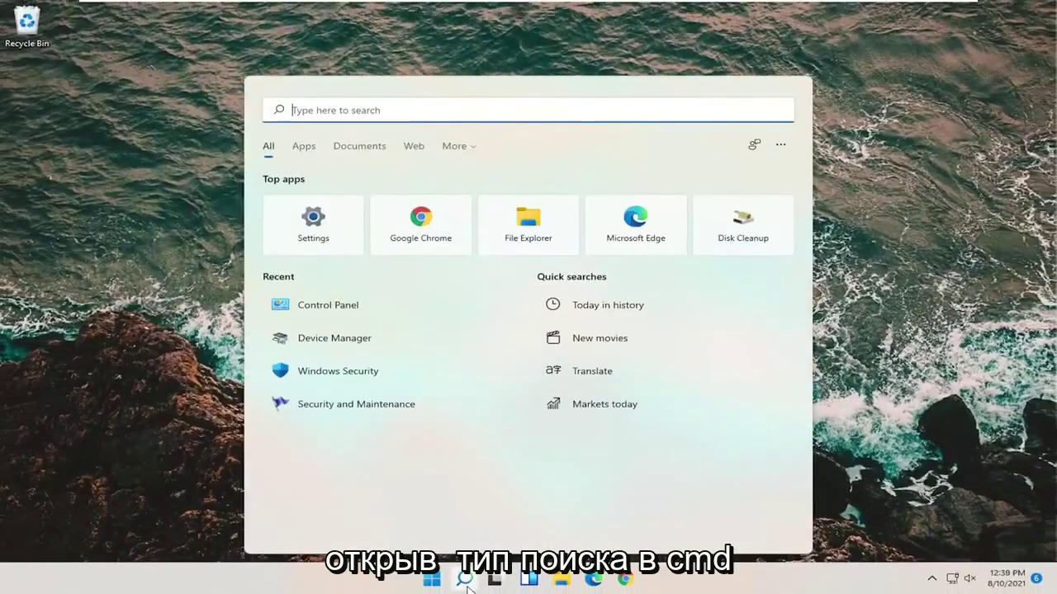
pyautogui.write('cmd')
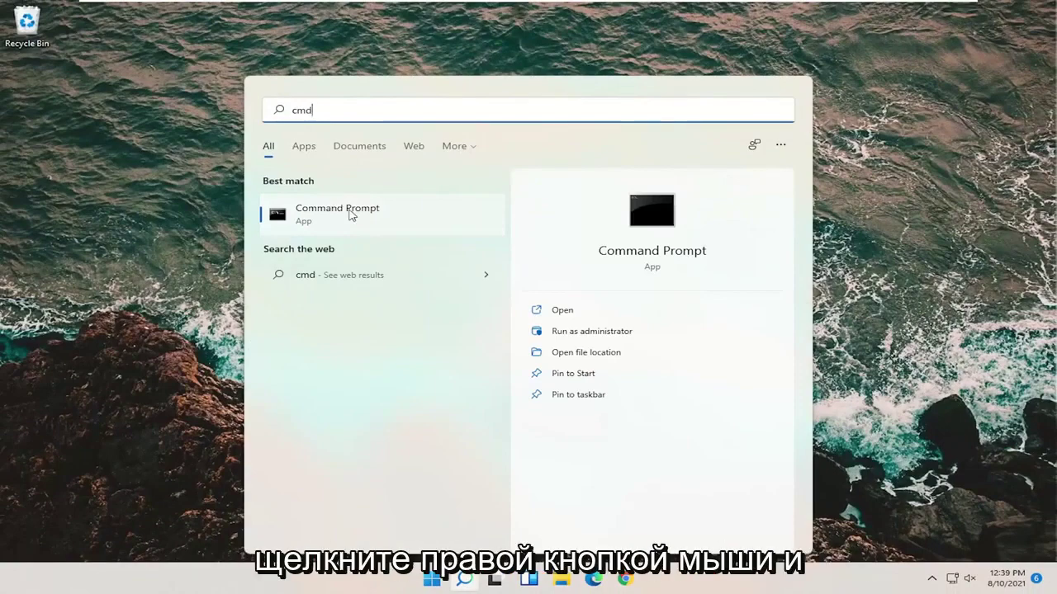
pyautogui.rightClick(350, 217)
pyautogui.click(413, 235)
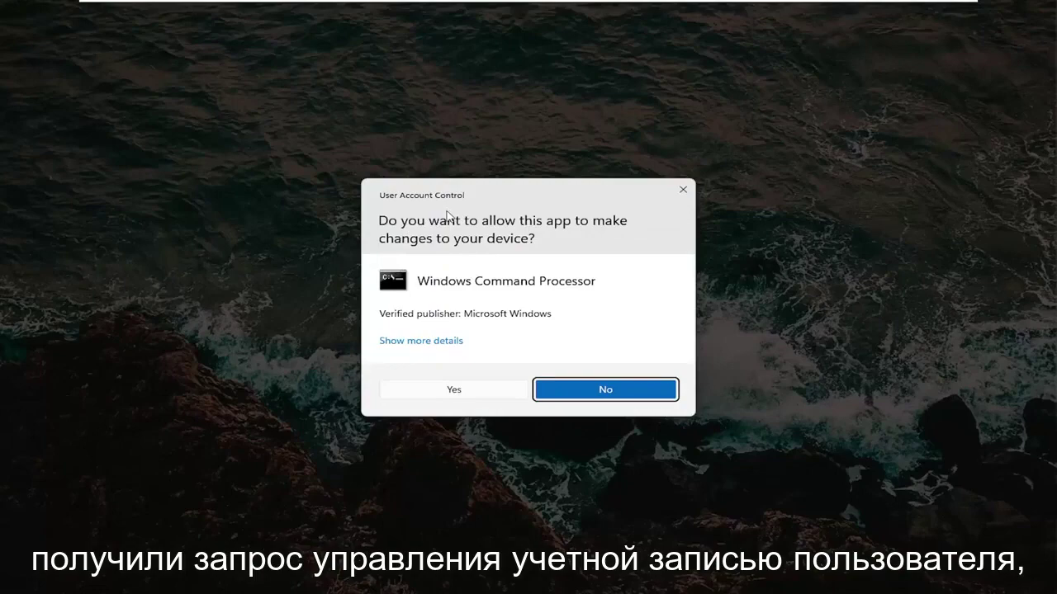
pyautogui.click(453, 392)
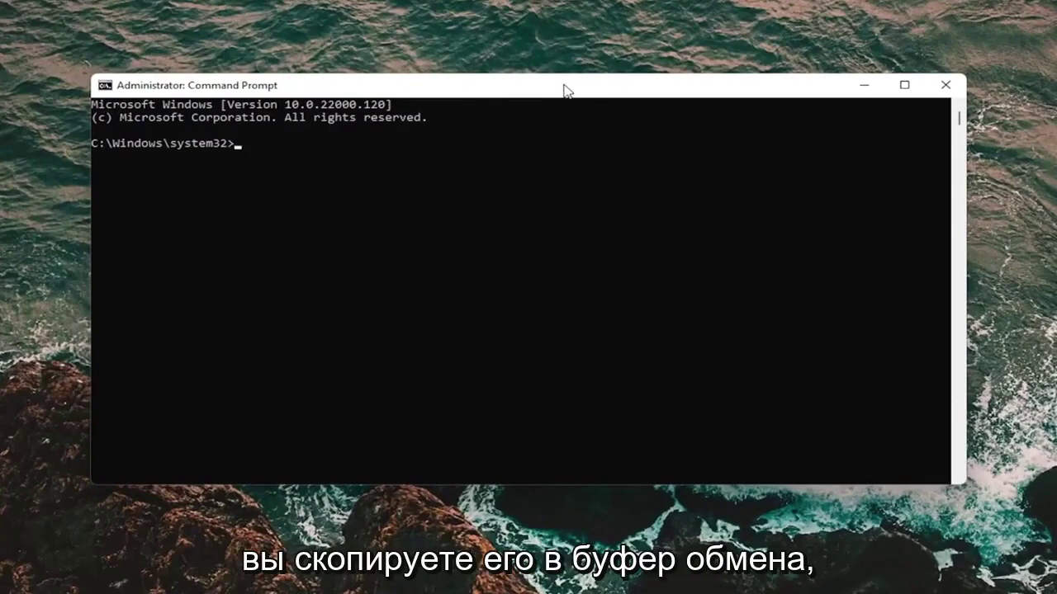
# Paste and run the sfc /scanfile and sfc /verifyfile checks on ieframe.dll.
pyautogui.rightClick(501, 88)
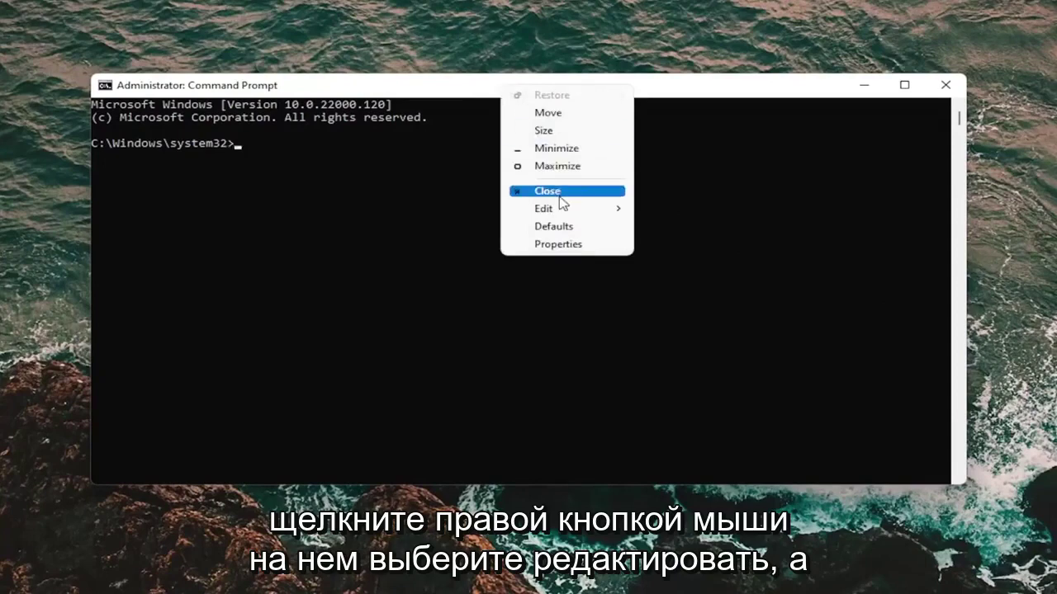
pyautogui.moveTo(544, 208)
pyautogui.click(672, 243)
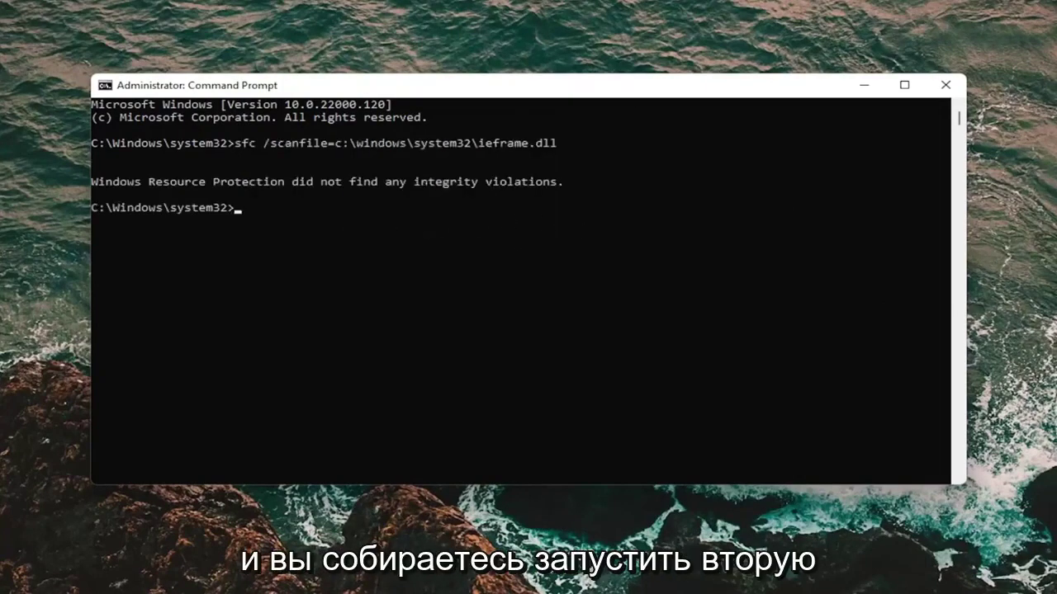
pyautogui.rightClick(507, 95)
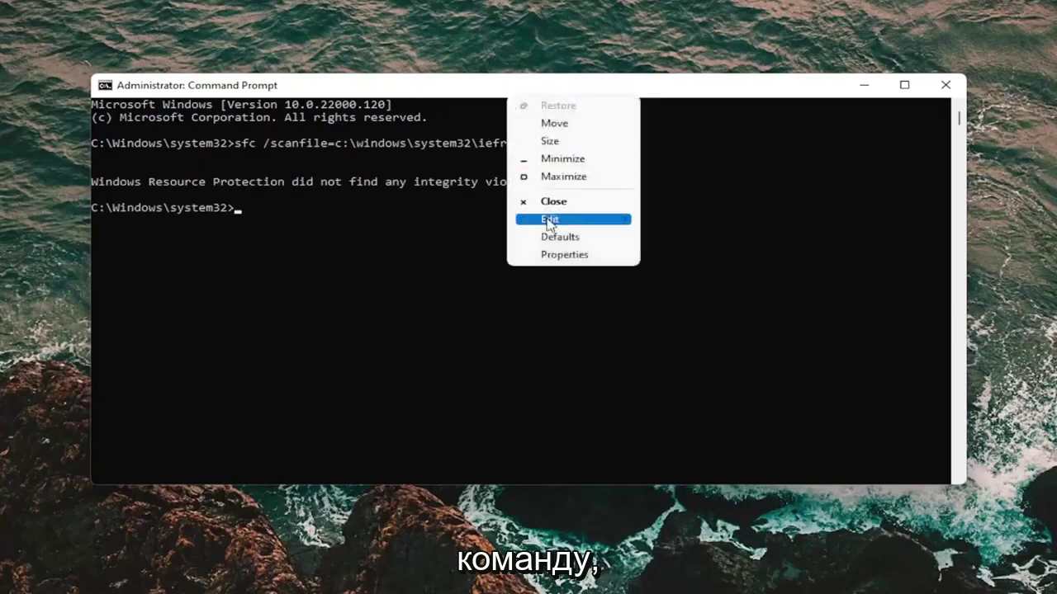
pyautogui.click(673, 253)
pyautogui.press('Return')
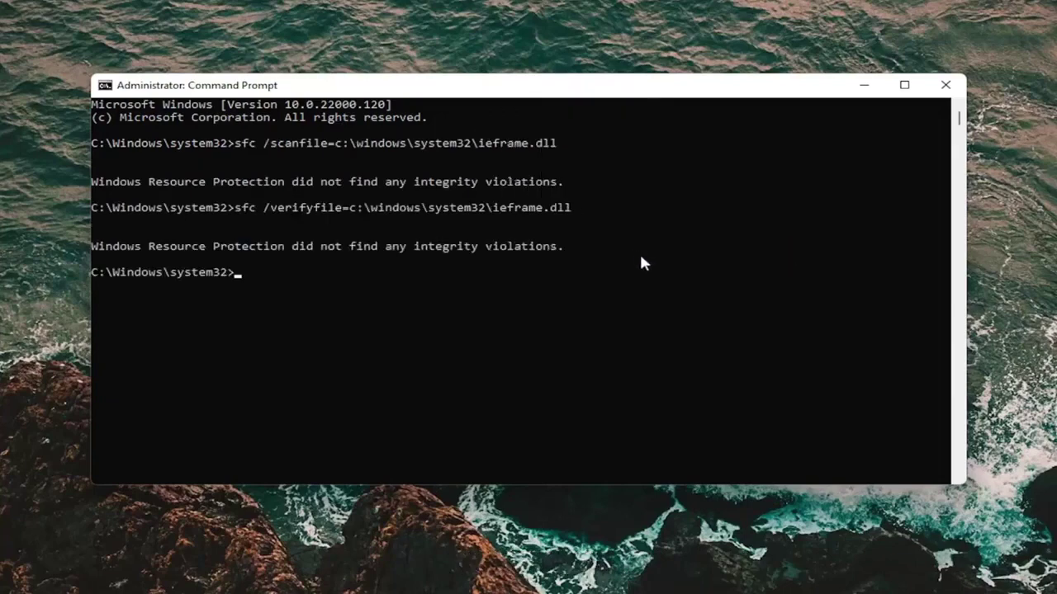
# Paste sfc /scannow through the console's Edit menu and let the scan complete.
pyautogui.rightClick(575, 89)
pyautogui.moveTo(641, 208)
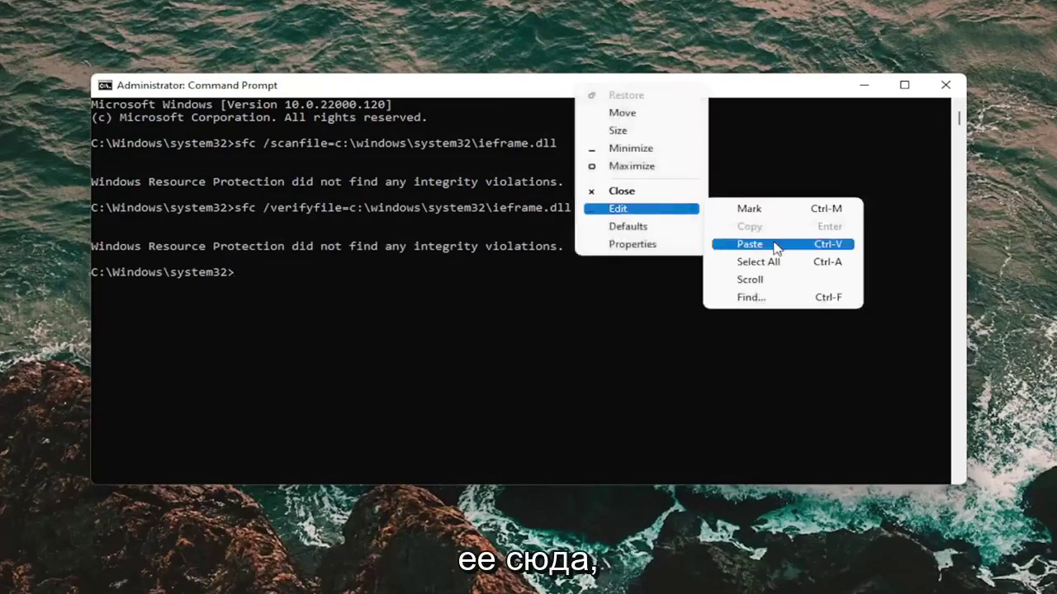
pyautogui.click(750, 244)
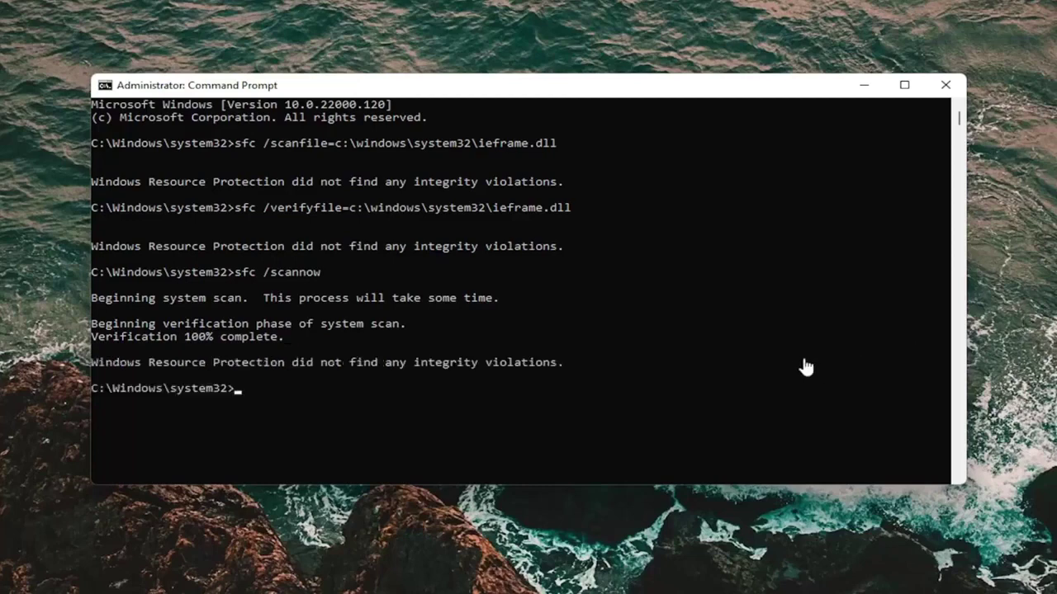
# Paste the chkdsk command through the console's Edit menu and run it.
pyautogui.rightClick(566, 89)
pyautogui.click(641, 214)
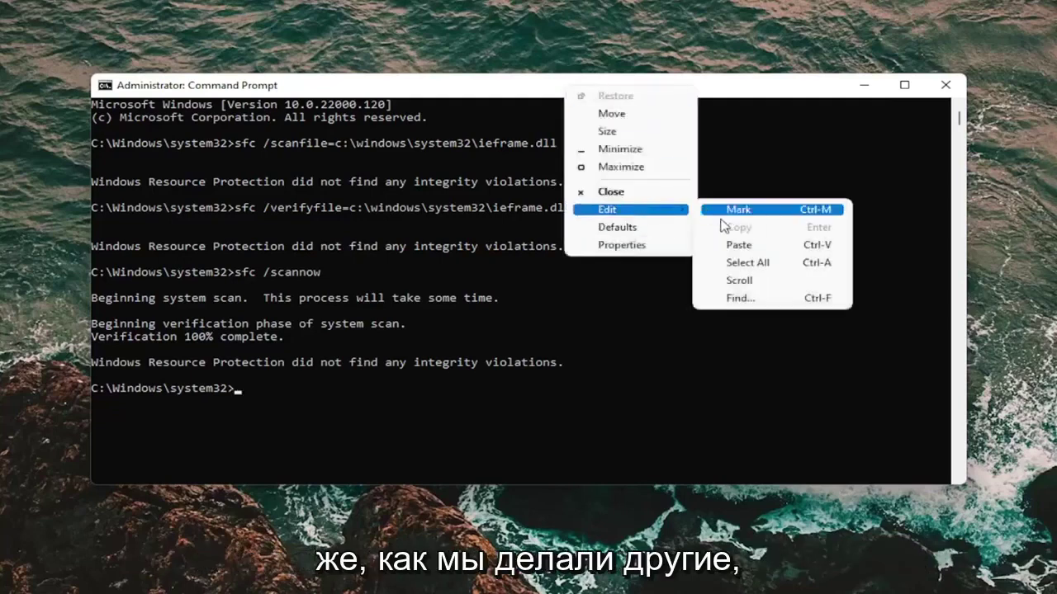
pyautogui.click(731, 245)
pyautogui.press('Return')
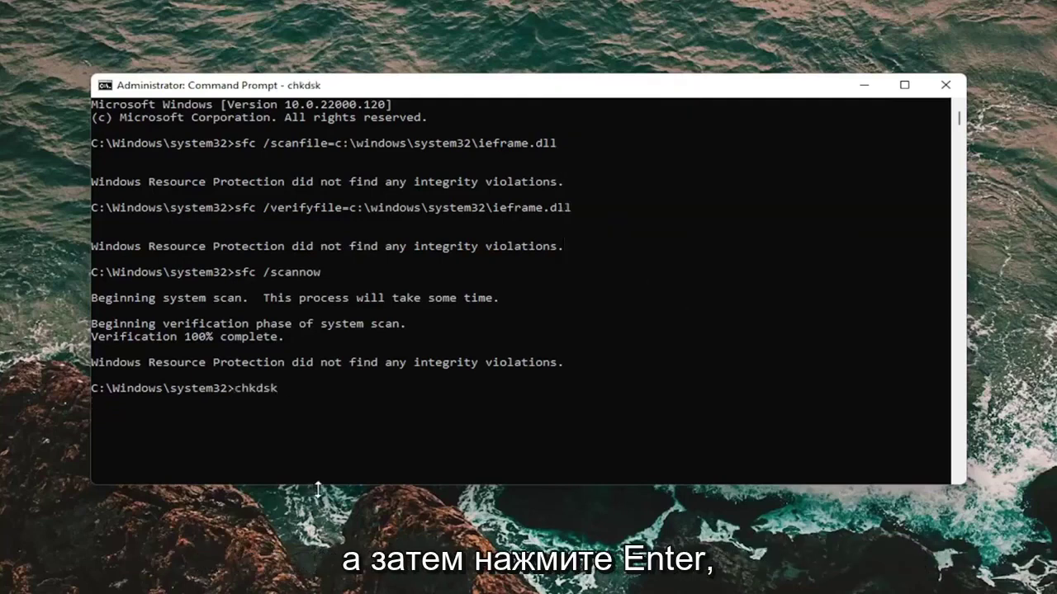